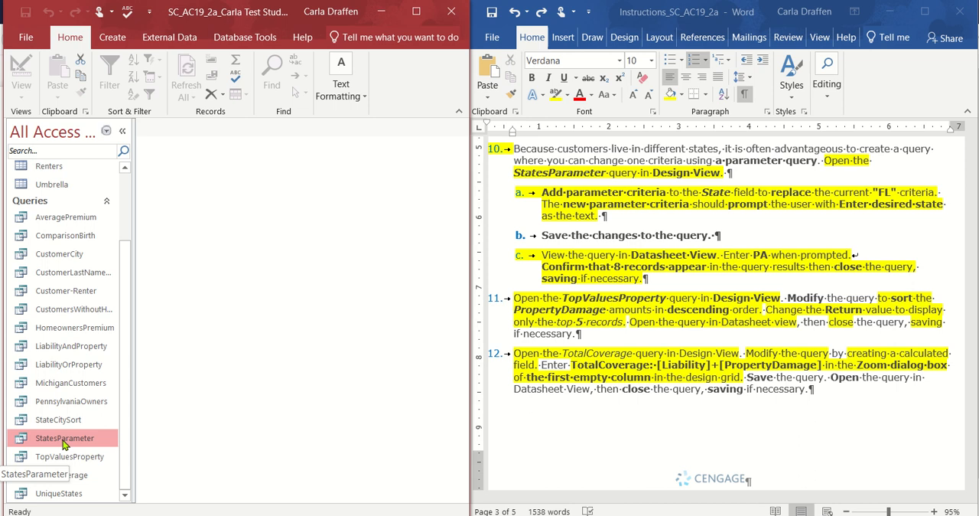
Open the StatesParameter query in Design View and replace the State field's criterion with the parameter [Enter desired state].
{"action": "right_click", "coordinate": [64, 443]}
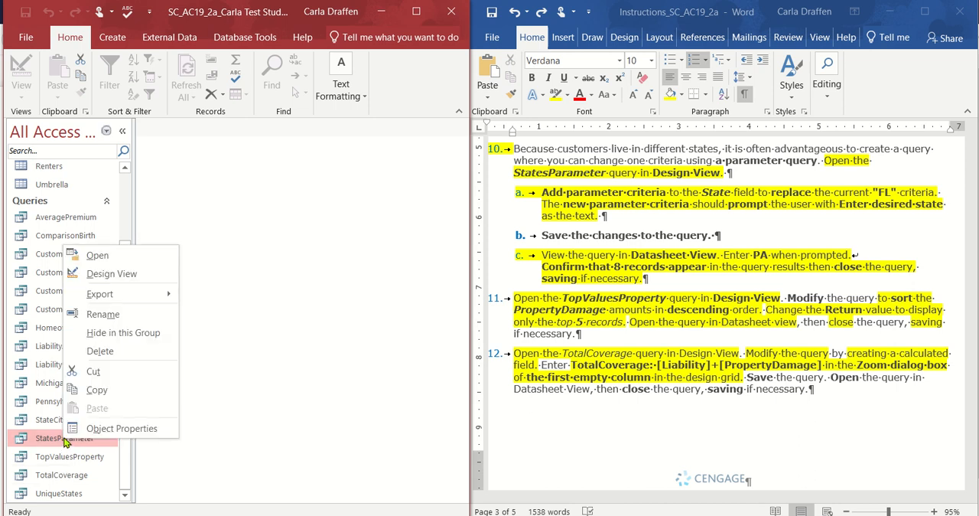
{"action": "left_click", "coordinate": [126, 280]}
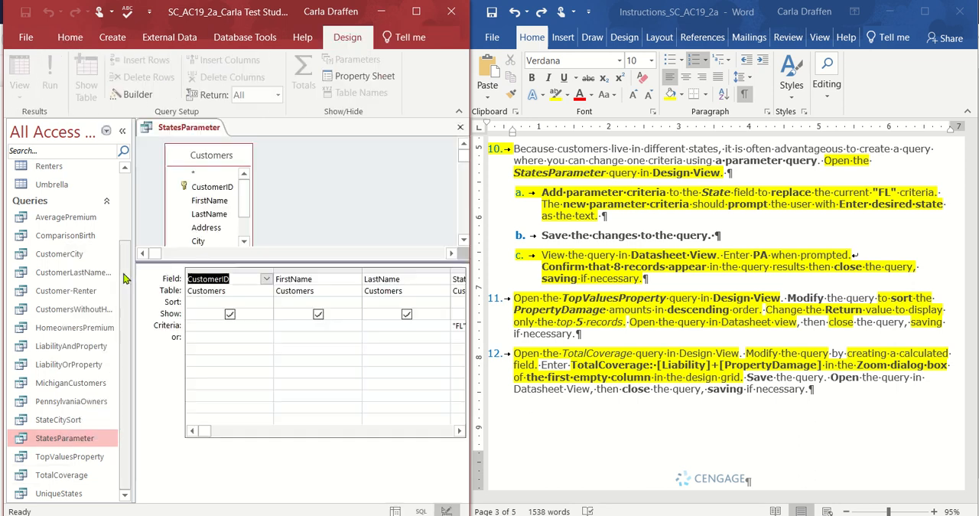
{"action": "left_click", "coordinate": [462, 432]}
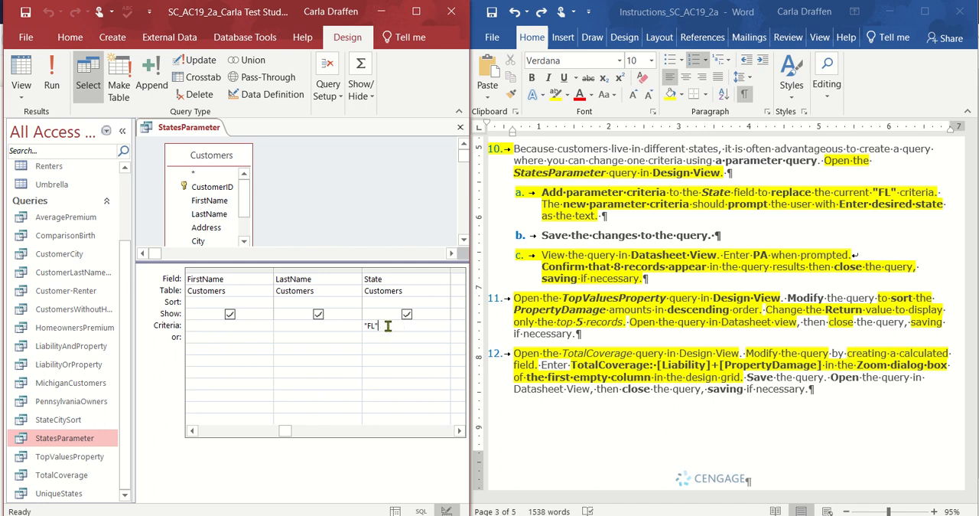
{"action": "left_click_drag", "start_coordinate": [388, 326], "coordinate": [360, 326]}
{"action": "key", "text": "Delete"}
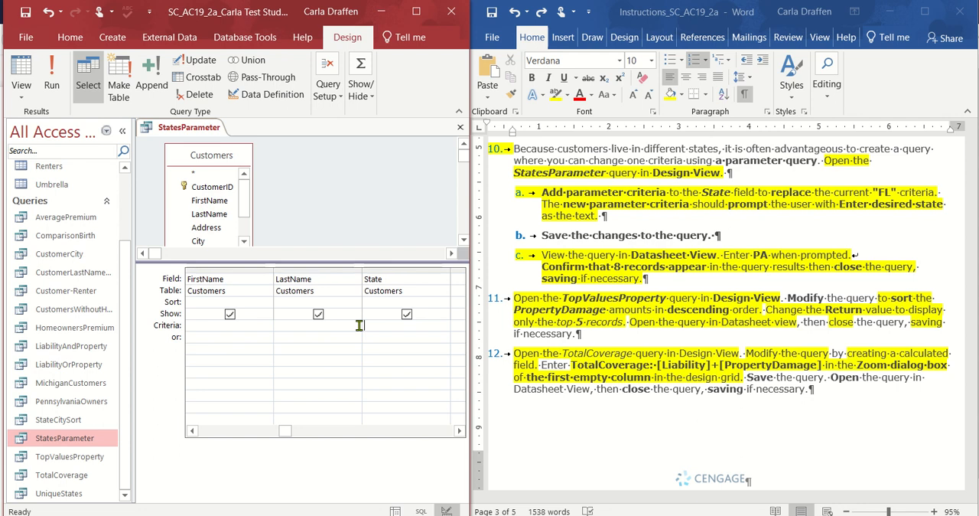
{"action": "type", "text": "[Enter desired state"}
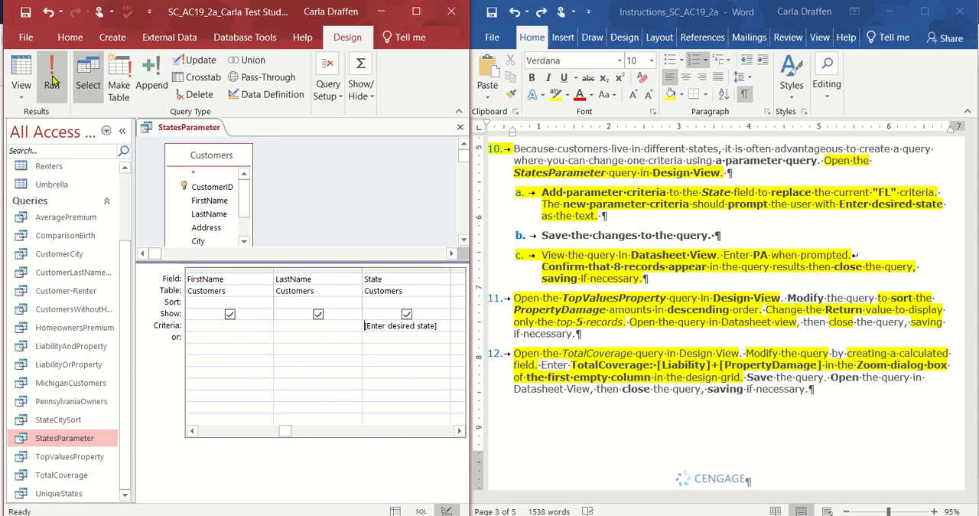
Run the StatesParameter query with PA as the desired state and close it.
{"action": "left_click", "coordinate": [52, 80]}
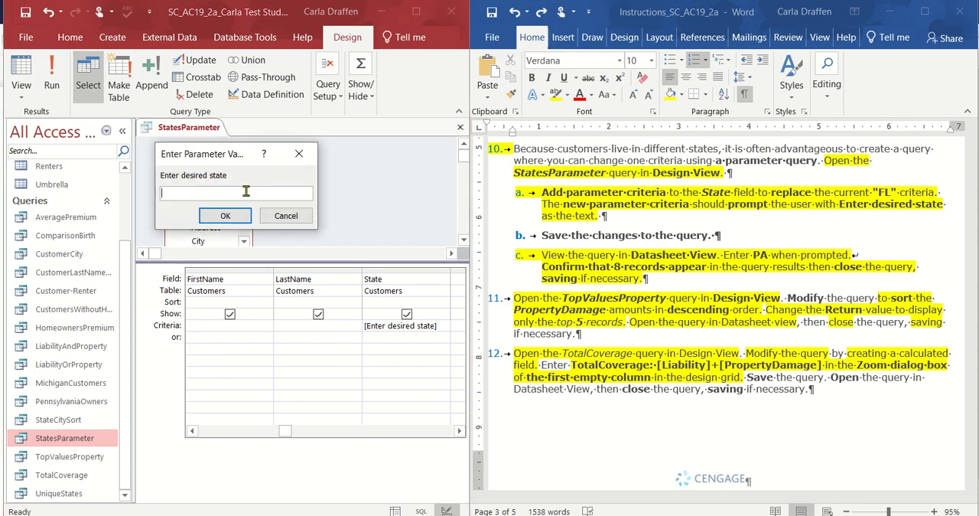
{"action": "type", "text": "PA"}
{"action": "left_click", "coordinate": [223, 217]}
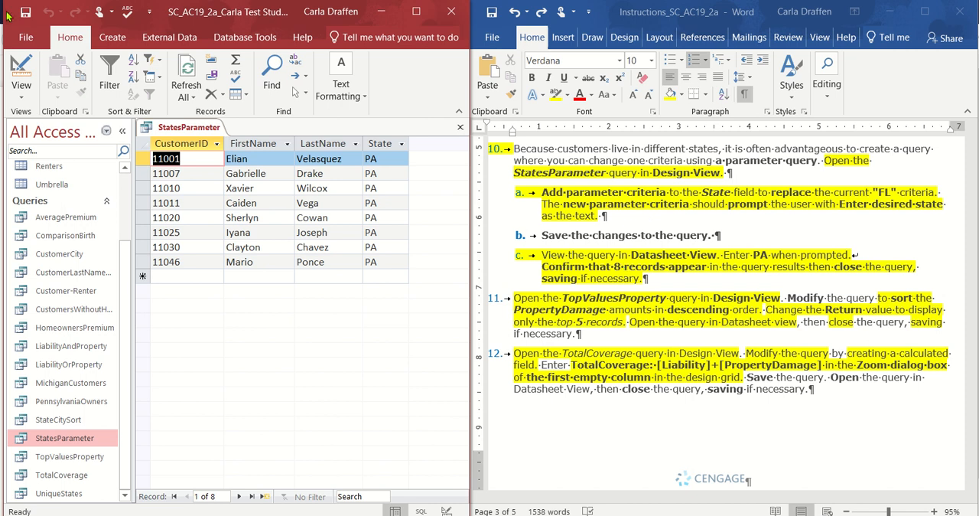
{"action": "left_click", "coordinate": [459, 128]}
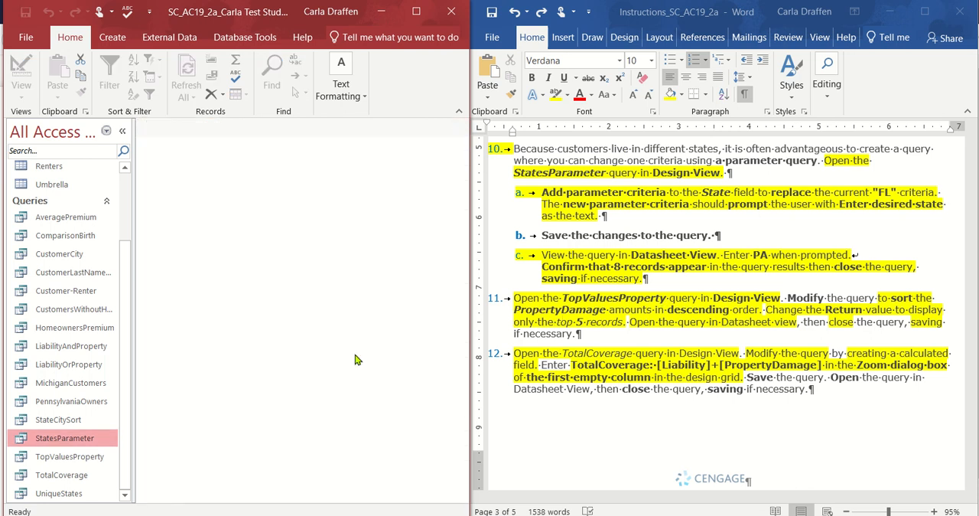
Open the TopValuesProperty query in Design View and sort the PropertyDamage field in descending order.
{"action": "left_click", "coordinate": [54, 459]}
{"action": "right_click", "coordinate": [53, 459]}
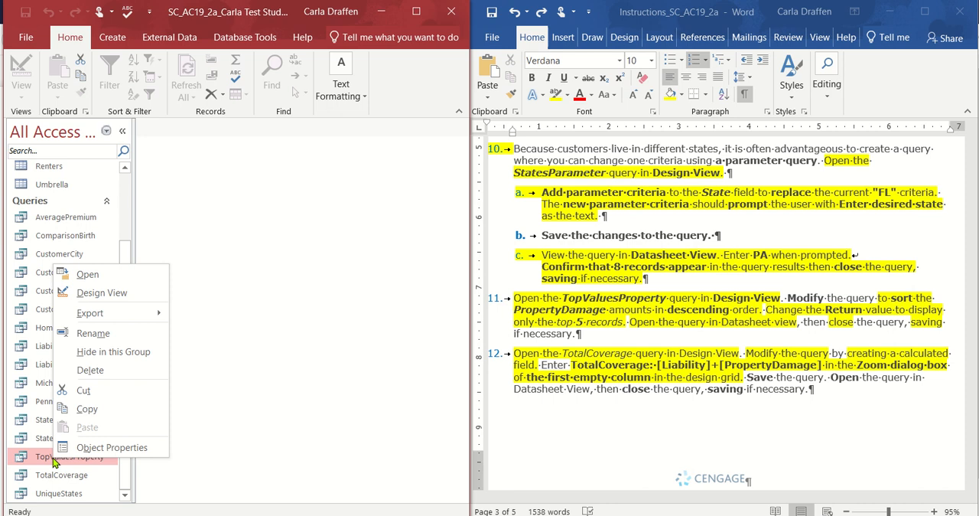
{"action": "left_click", "coordinate": [102, 293]}
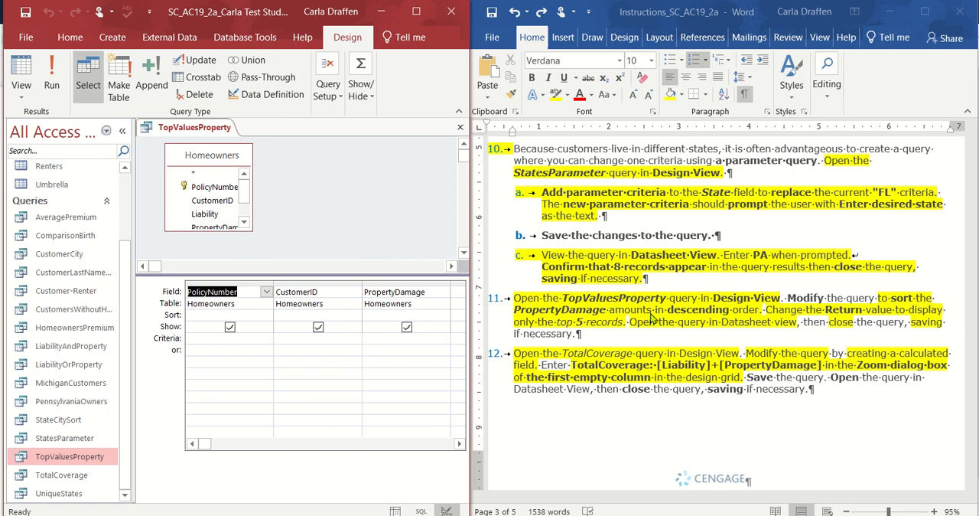
{"action": "left_click", "coordinate": [393, 314]}
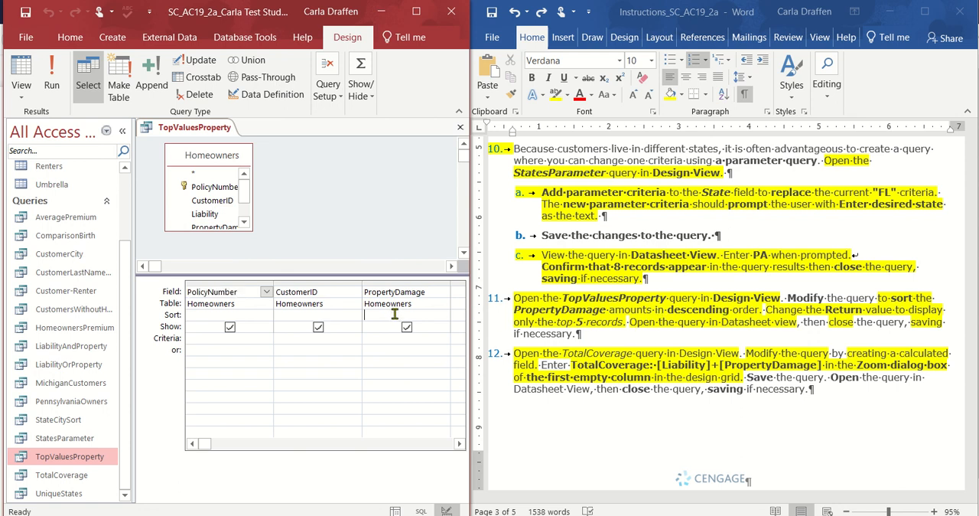
{"action": "left_click", "coordinate": [444, 314]}
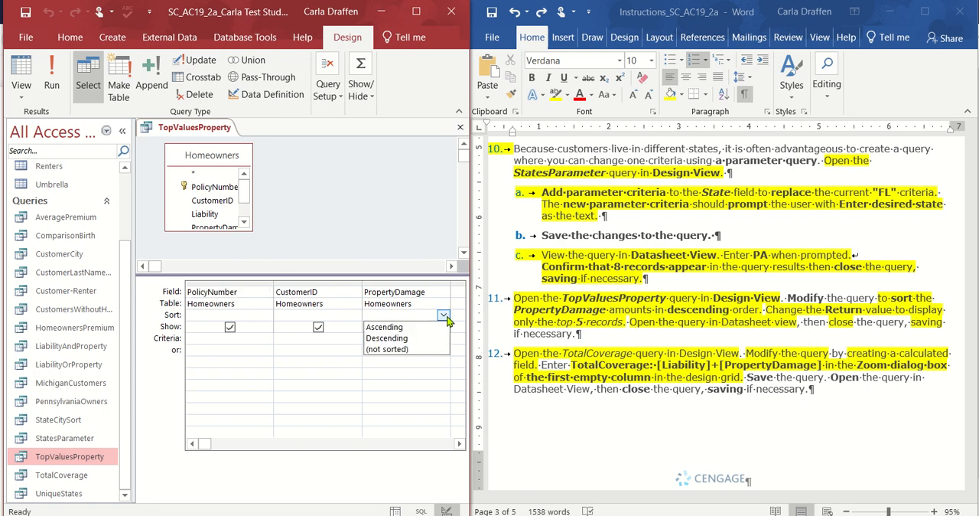
{"action": "left_click", "coordinate": [437, 337]}
{"action": "left_click", "coordinate": [437, 337]}
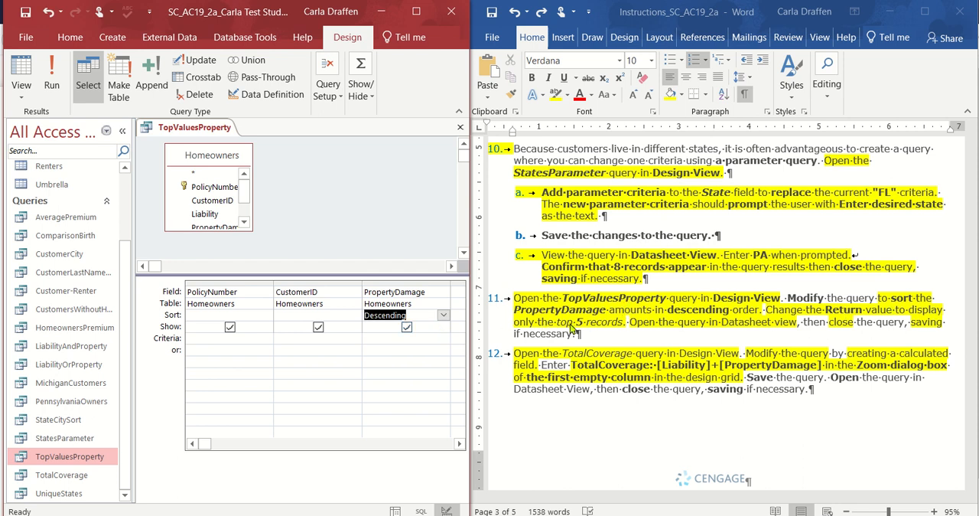
Limit the TopValuesProperty query to return only the top 5 records, and close it after running it.
{"action": "left_click", "coordinate": [356, 100]}
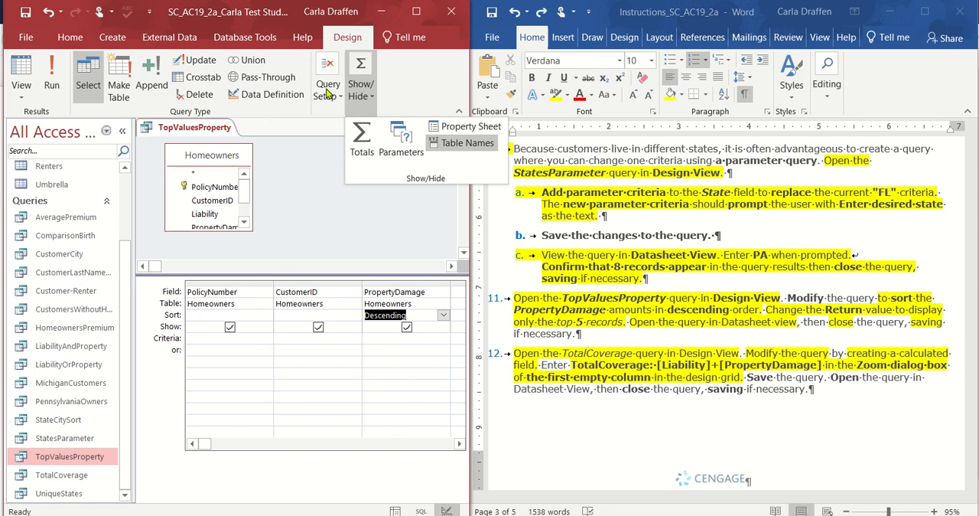
{"action": "left_click", "coordinate": [324, 98]}
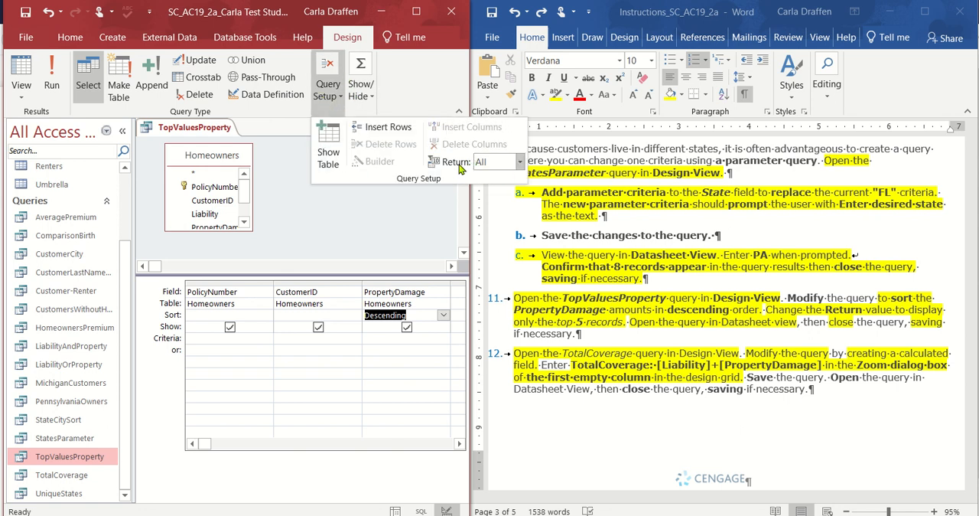
{"action": "left_click", "coordinate": [520, 163]}
{"action": "left_click", "coordinate": [510, 181]}
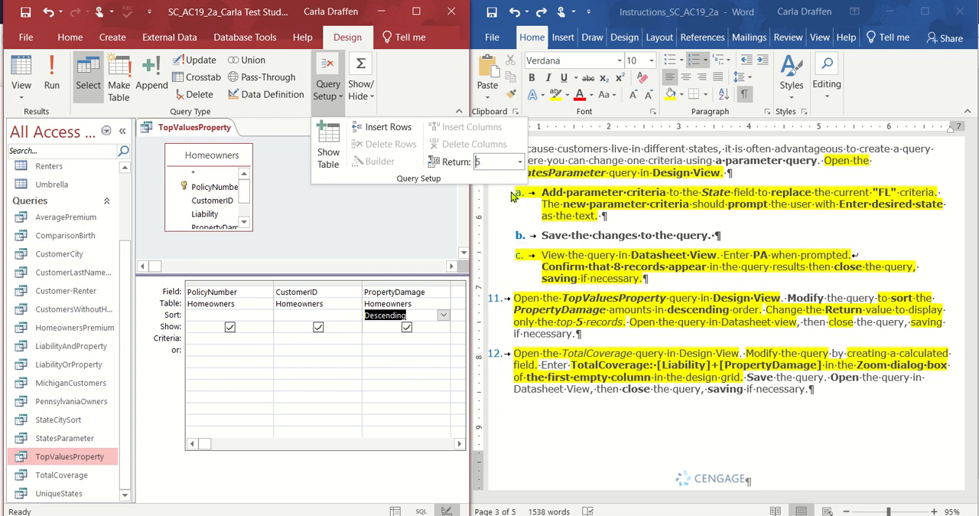
{"action": "left_click", "coordinate": [575, 197]}
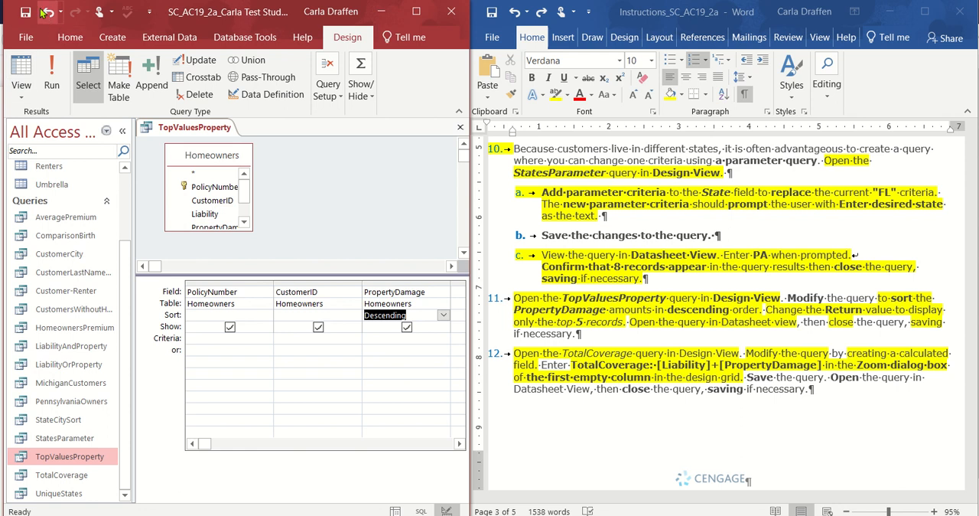
{"action": "left_click", "coordinate": [51, 72]}
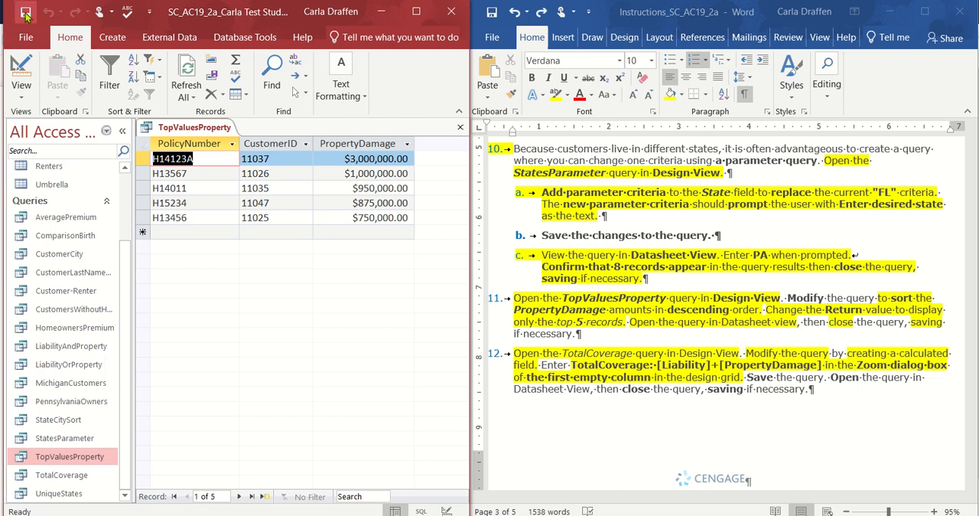
{"action": "left_click", "coordinate": [460, 126]}
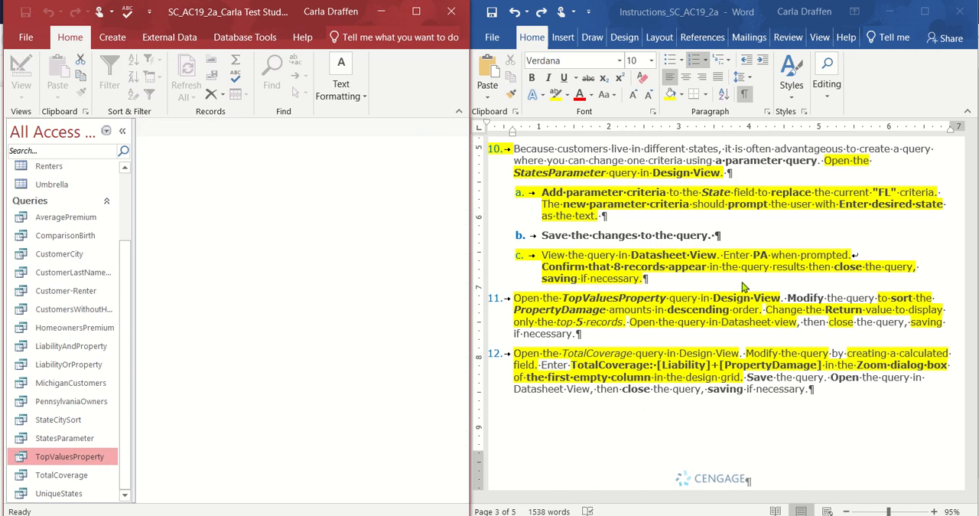
Add the calculated field TotalCoverage: [Liability]+[PropertyDamage] in the first empty column of the TotalCoverage query's design and save the query.
{"action": "right_click", "coordinate": [42, 482]}
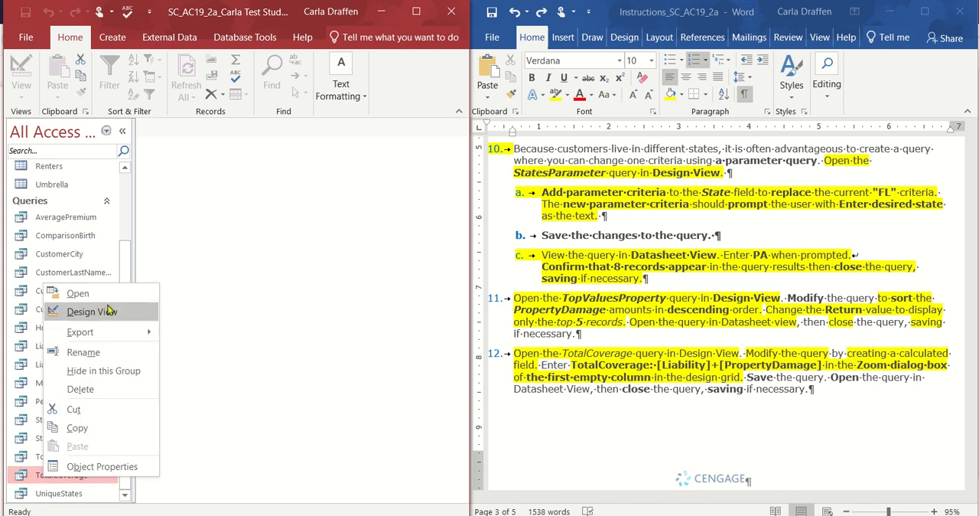
{"action": "left_click", "coordinate": [109, 314]}
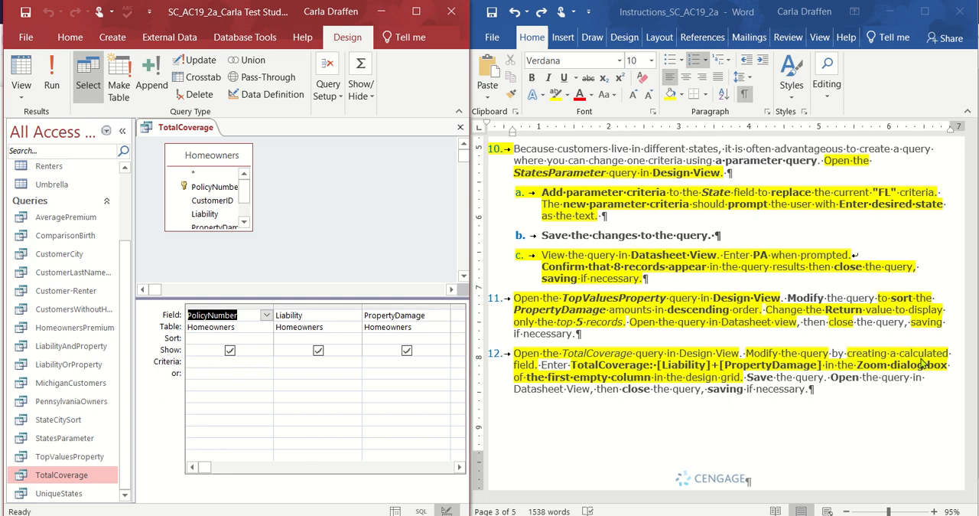
{"action": "left_click", "coordinate": [459, 466]}
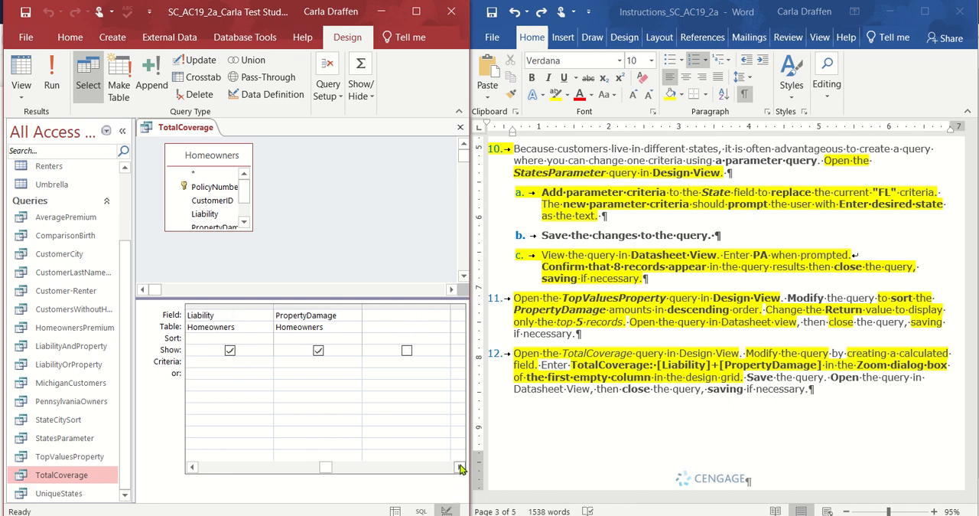
{"action": "left_click", "coordinate": [387, 317]}
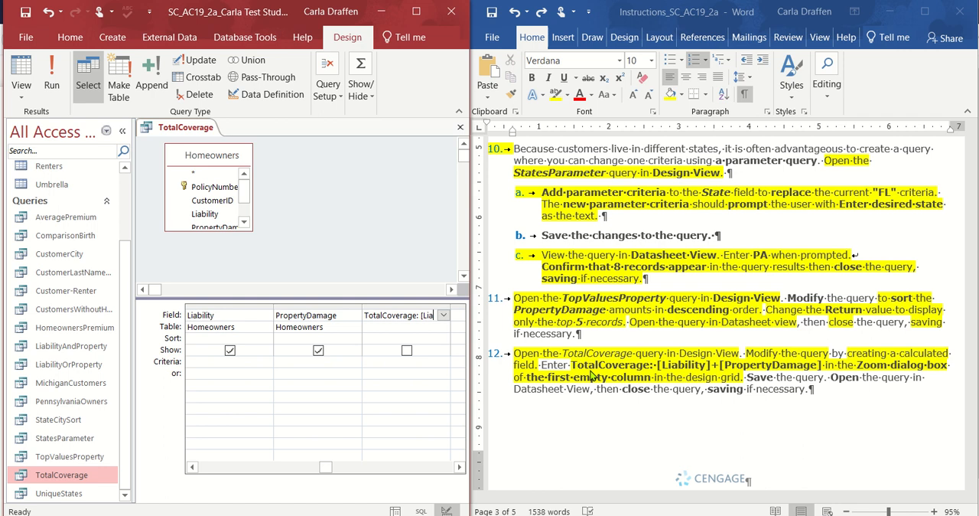
{"action": "type", "text": "b"}
{"action": "type", "text": "ility]+"}
{"action": "type", "text": "pertyD"}
{"action": "type", "text": "amage"}
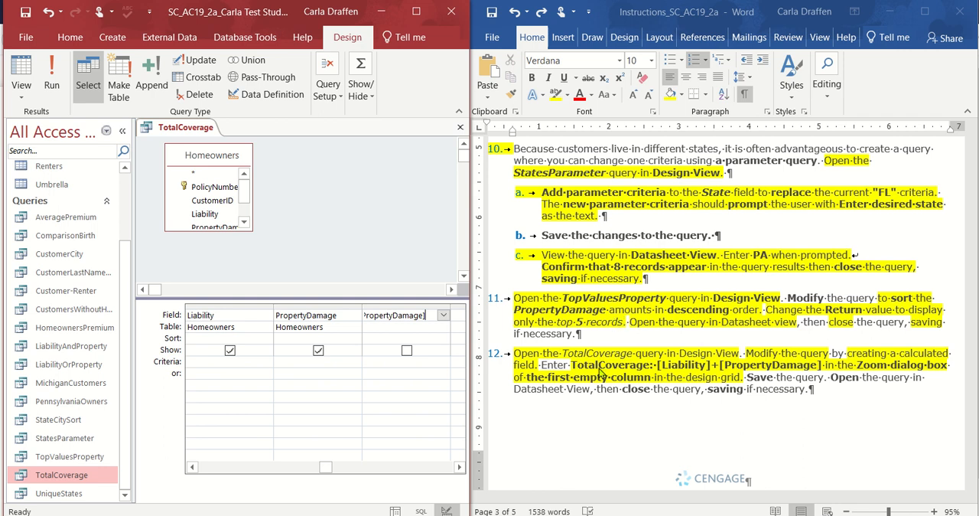
{"action": "left_click", "coordinate": [22, 15]}
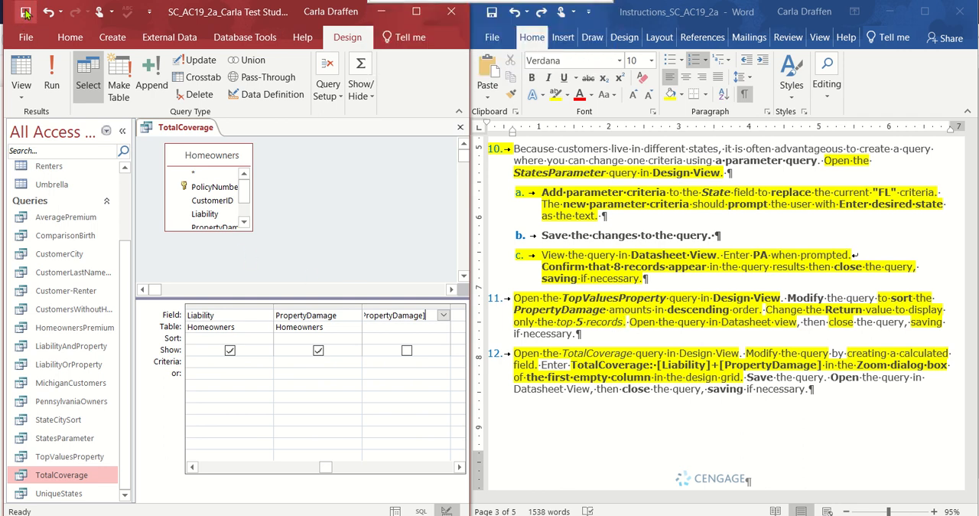
Run the TotalCoverage query, fit the TotalCoverage column's width to its contents, and save and close the query.
{"action": "left_click", "coordinate": [52, 84]}
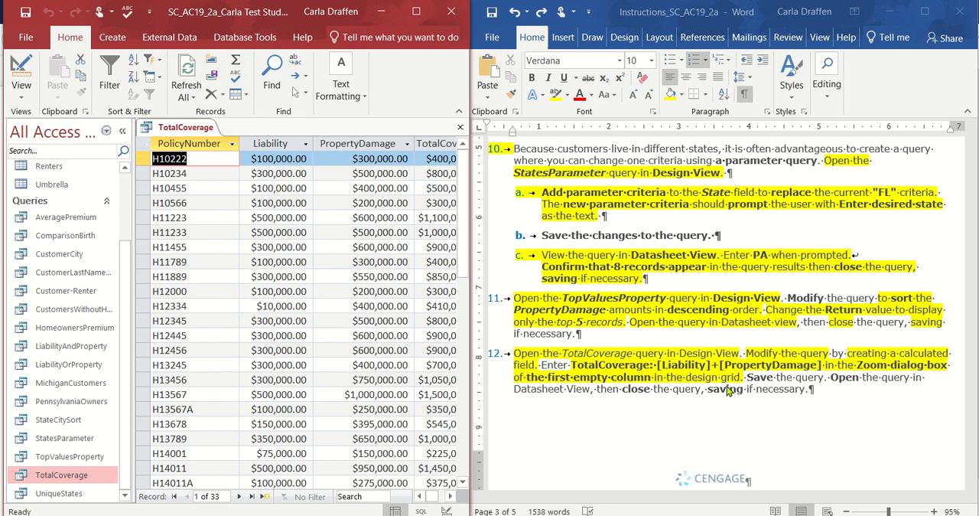
{"action": "left_click", "coordinate": [455, 499]}
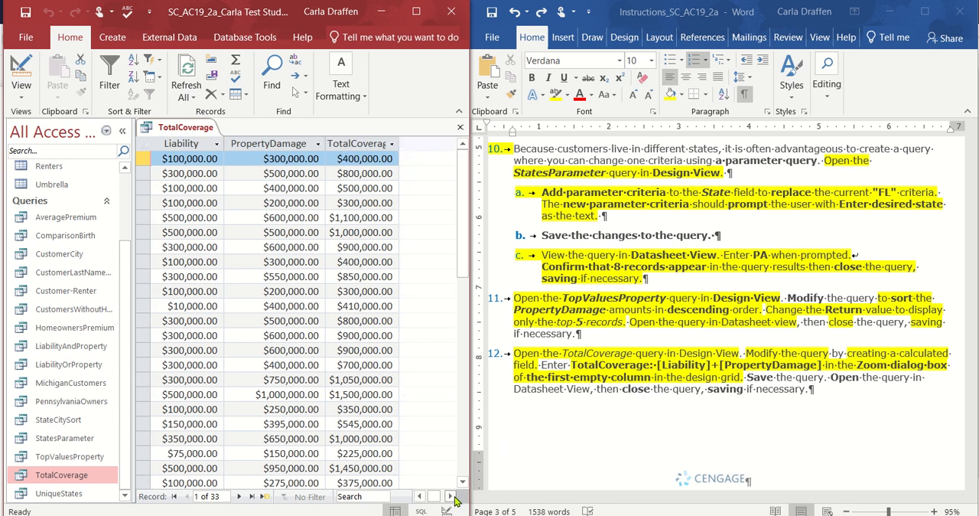
{"action": "double_click", "coordinate": [399, 144]}
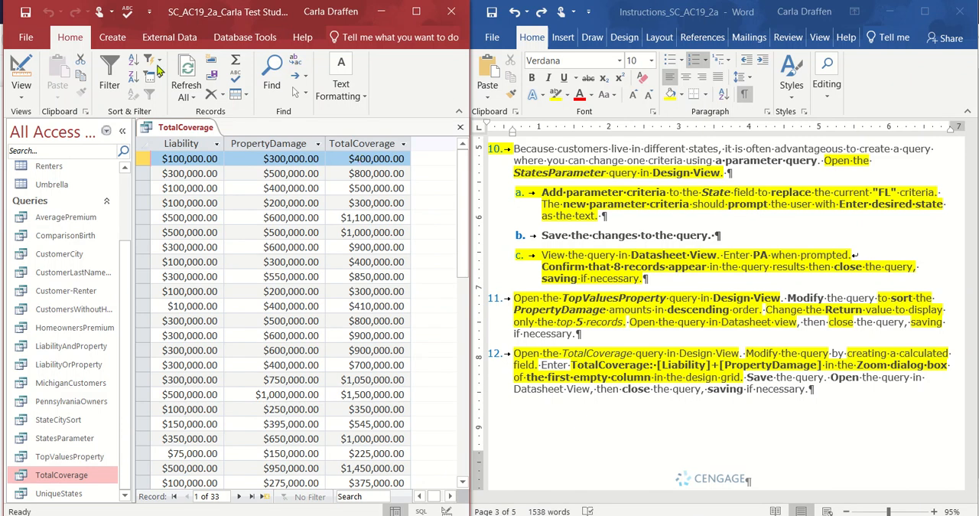
{"action": "left_click", "coordinate": [28, 17]}
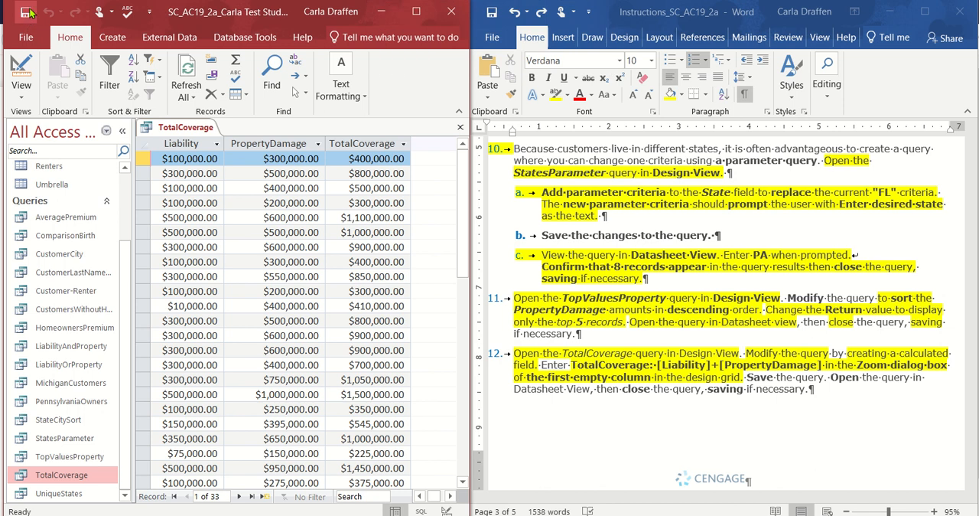
{"action": "left_click", "coordinate": [461, 127]}
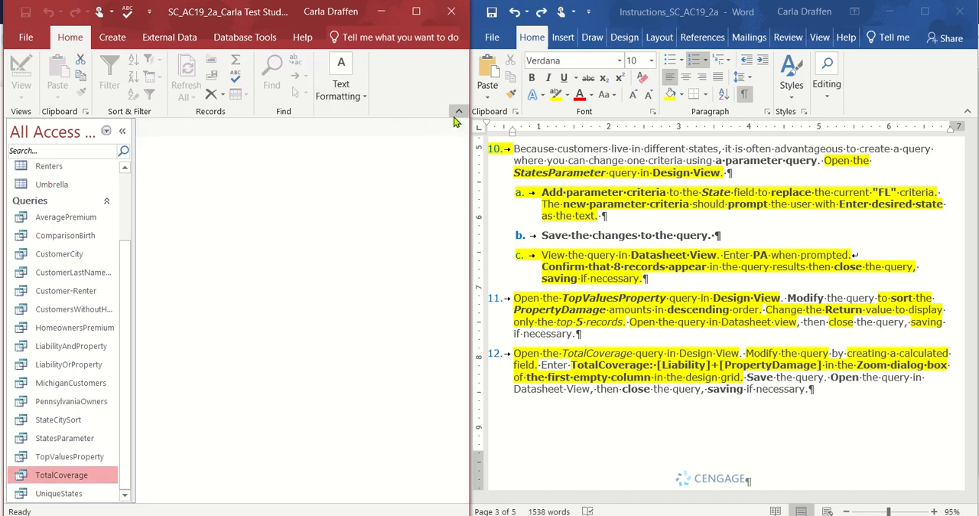